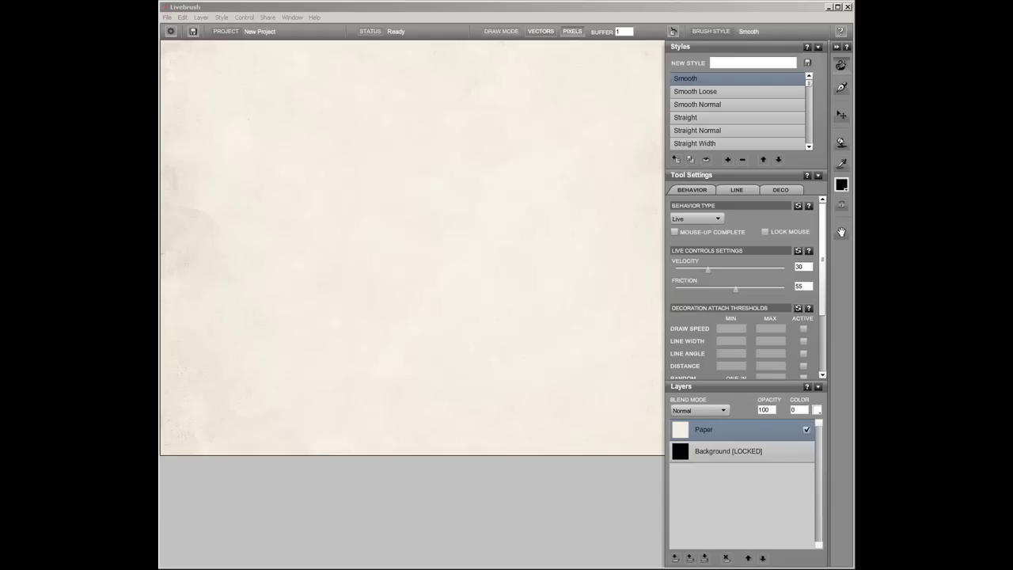
Set the Brush tool's line color type to Mouse Position and try a stroke across the sky of the beach photo
{"action": "left_click", "coordinate": [841, 68]}
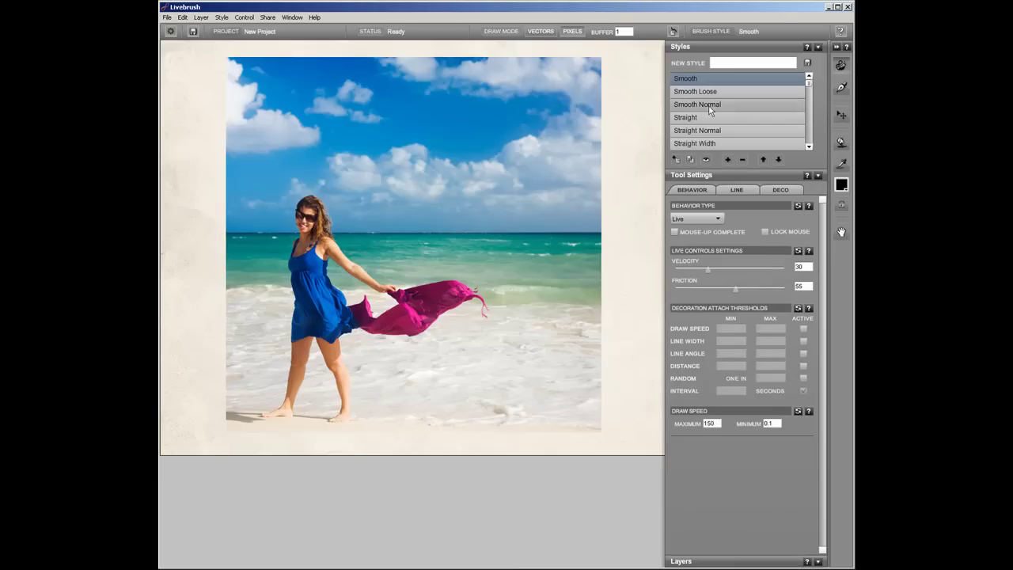
{"action": "left_click", "coordinate": [736, 190]}
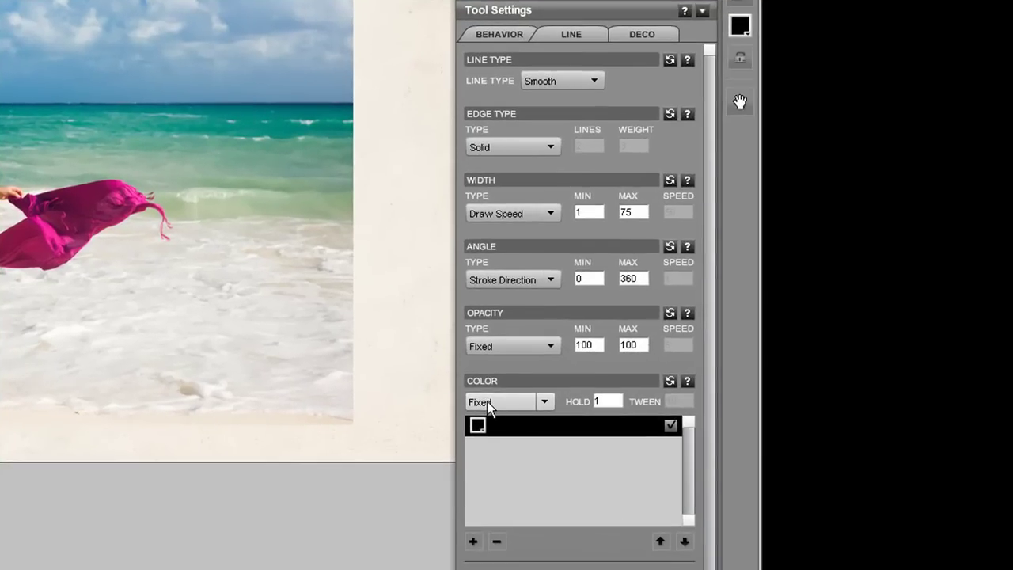
{"action": "left_click", "coordinate": [488, 404]}
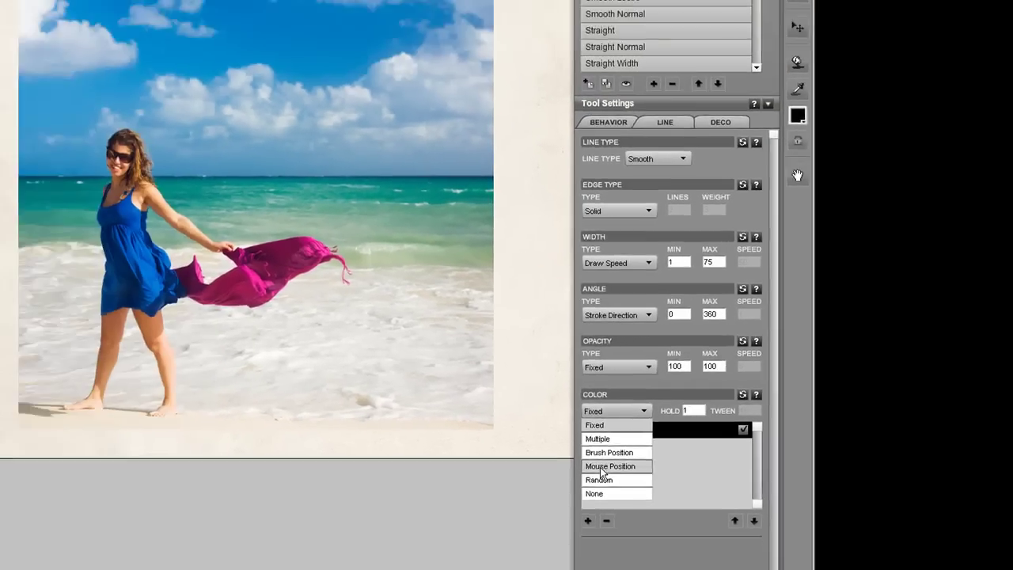
{"action": "left_click", "coordinate": [502, 472]}
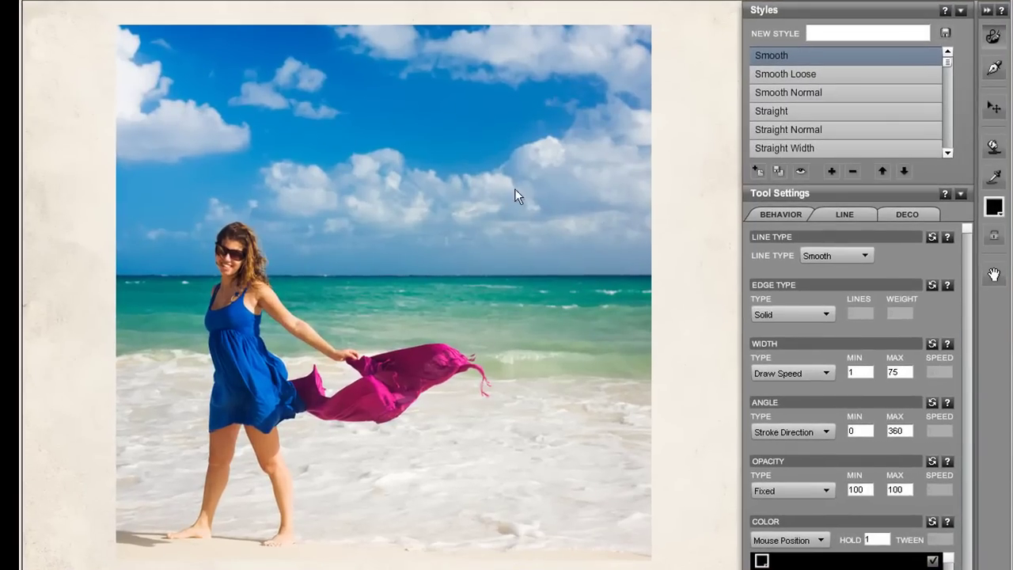
{"action": "mouse_move", "coordinate": [552, 193]}
{"action": "left_mouse_down"}
{"action": "mouse_move", "coordinate": [534, 50]}
{"action": "mouse_move", "coordinate": [395, 116]}
{"action": "mouse_move", "coordinate": [469, 76]}
{"action": "mouse_move", "coordinate": [377, 240]}
{"action": "mouse_move", "coordinate": [383, 159]}
{"action": "mouse_move", "coordinate": [405, 279]}
{"action": "mouse_move", "coordinate": [451, 217]}
{"action": "mouse_move", "coordinate": [488, 347]}
{"action": "mouse_move", "coordinate": [453, 292]}
{"action": "mouse_move", "coordinate": [561, 359]}
{"action": "mouse_move", "coordinate": [386, 345]}
{"action": "mouse_move", "coordinate": [474, 363]}
{"action": "mouse_move", "coordinate": [362, 426]}
{"action": "mouse_move", "coordinate": [407, 282]}
{"action": "mouse_move", "coordinate": [345, 256]}
{"action": "left_mouse_up"}
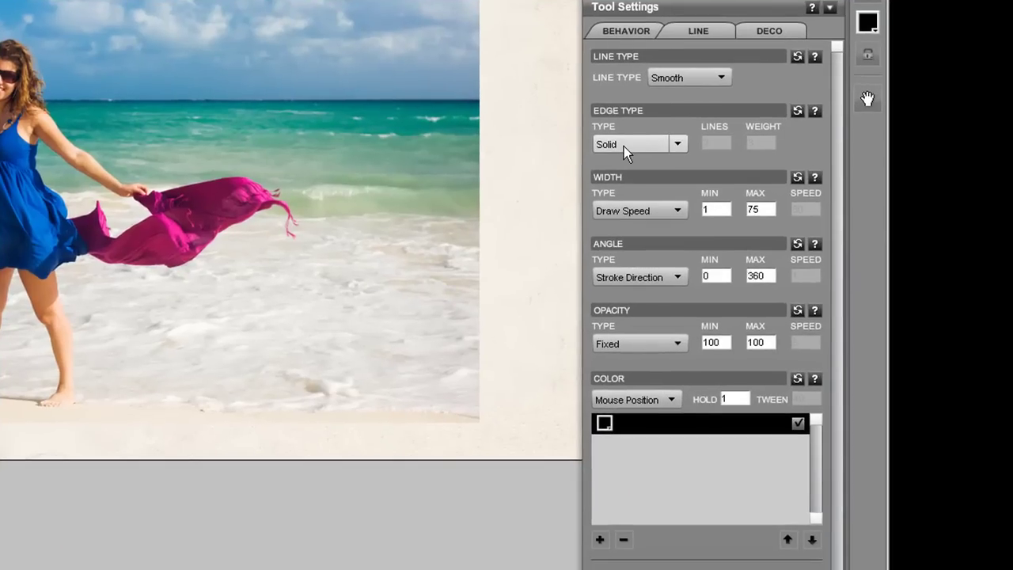
Change the brush's edge type to Rake with 30 lines and a weight of 1
{"action": "left_click", "coordinate": [624, 145]}
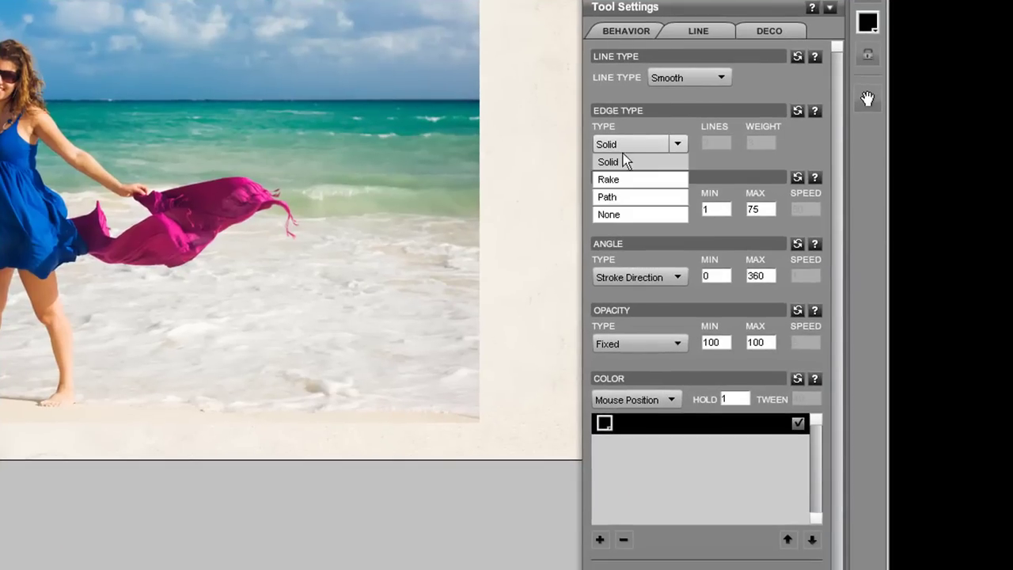
{"action": "left_click", "coordinate": [625, 180]}
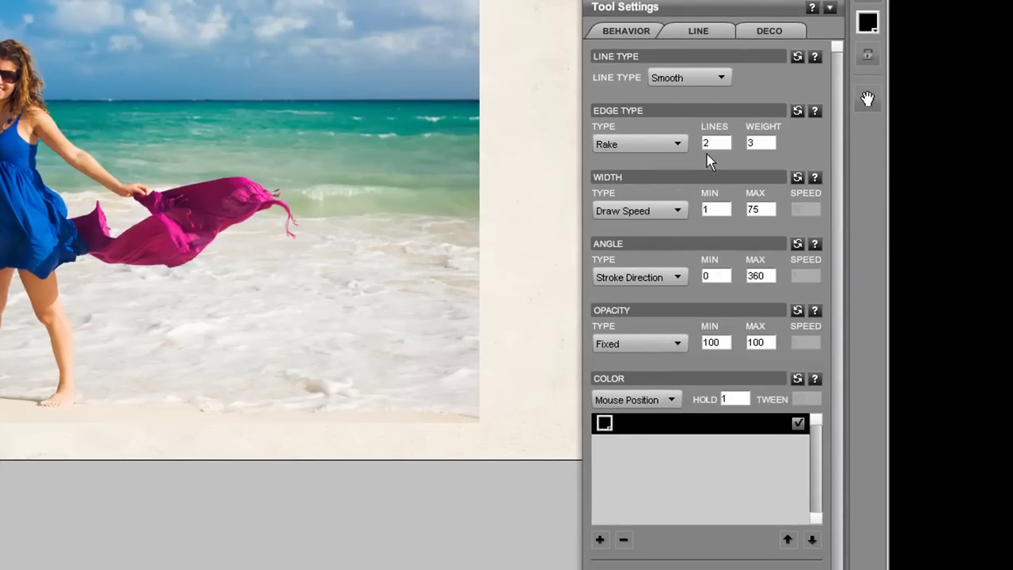
{"action": "left_click", "coordinate": [713, 143]}
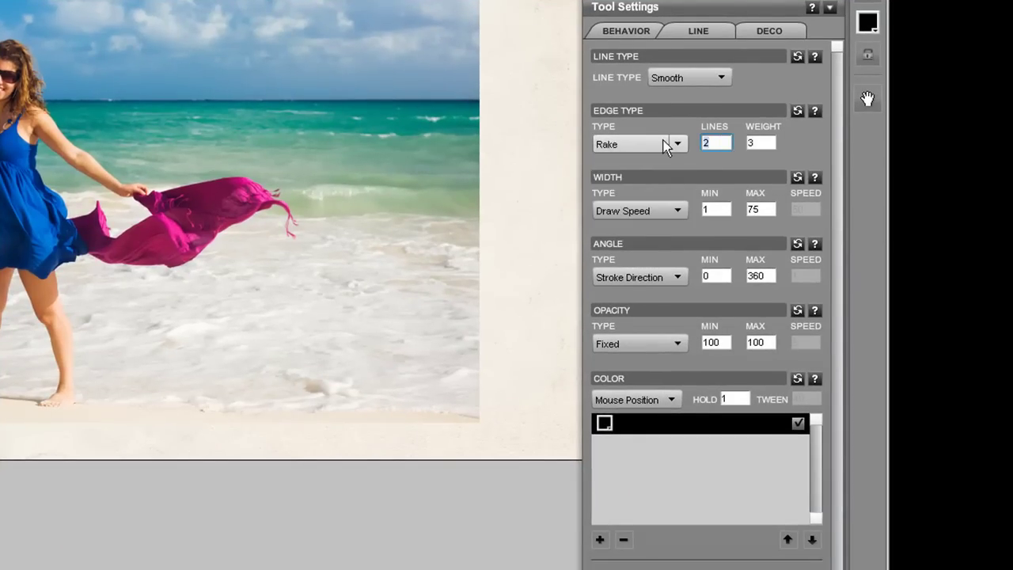
{"action": "key", "text": "BackSpace"}
{"action": "type", "text": "30"}
{"action": "key", "text": "Tab"}
{"action": "type", "text": "1"}
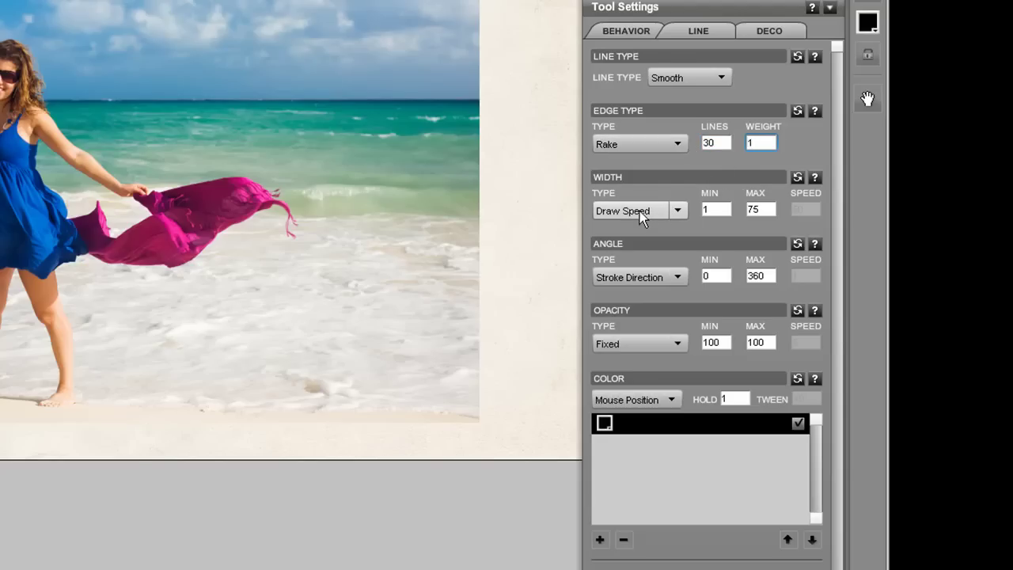
Set the minimum line width to 5 and the opacity type to Draw Speed with a minimum of 50
{"action": "left_click", "coordinate": [717, 211]}
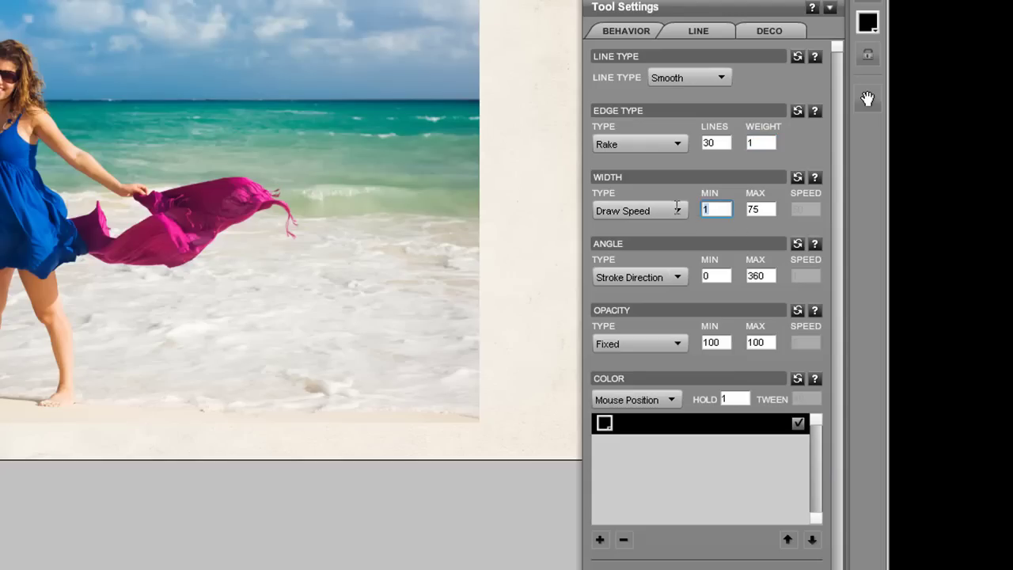
{"action": "type", "text": "5"}
{"action": "left_click", "coordinate": [621, 347]}
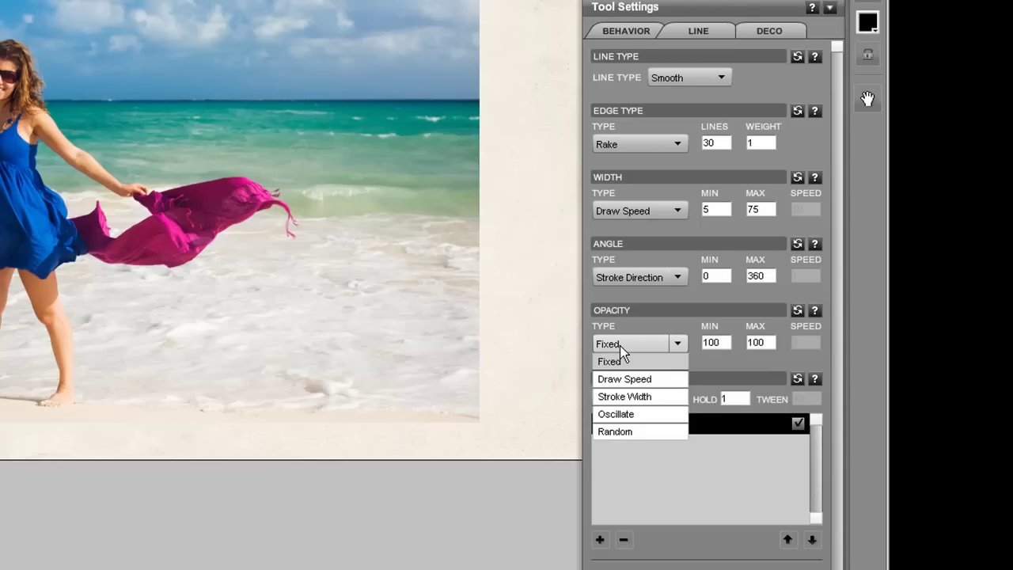
{"action": "left_click", "coordinate": [624, 379]}
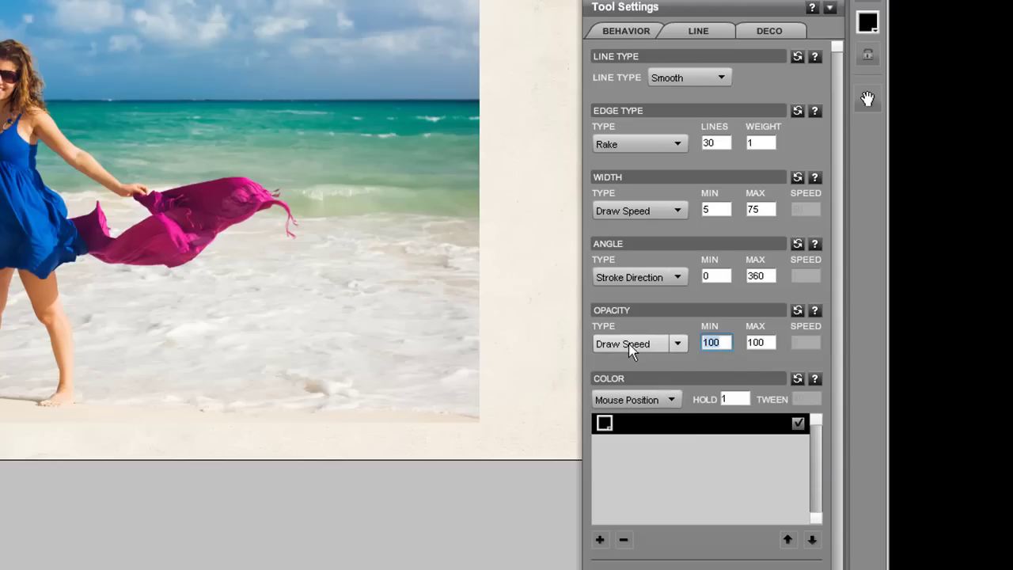
{"action": "type", "text": "50"}
{"action": "key", "text": "Tab"}
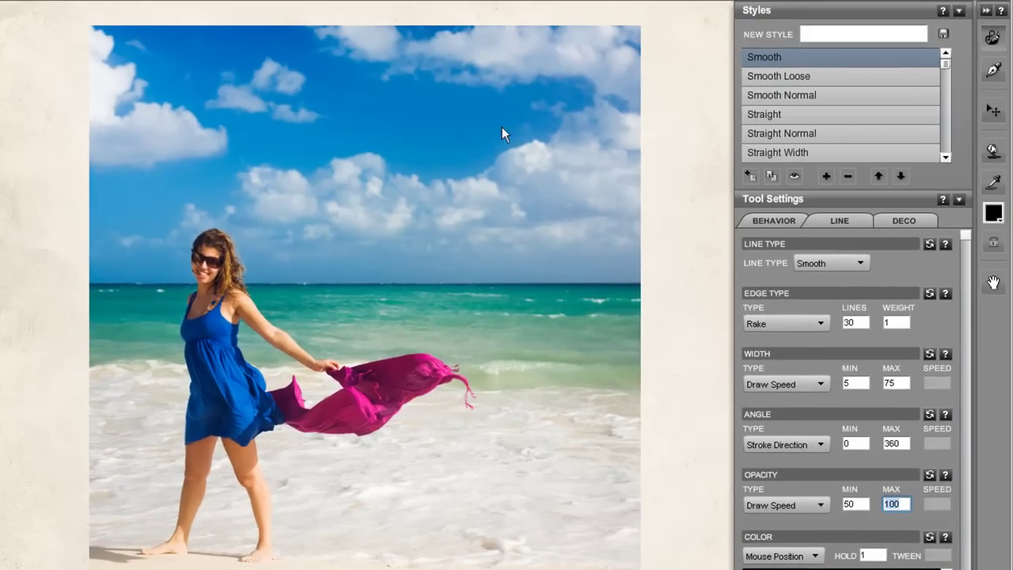
Set the color hold to 10 and test the rake brush over the clouds, undoing the last stroke
{"action": "left_click_drag", "start_coordinate": [512, 132], "coordinate": [512, 183]}
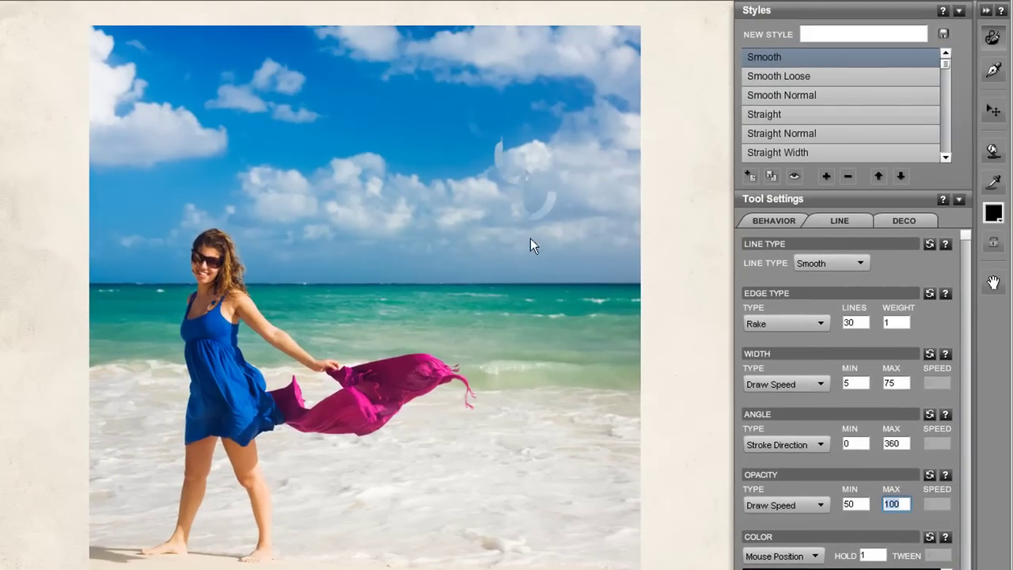
{"action": "mouse_move", "coordinate": [530, 238]}
{"action": "left_mouse_down"}
{"action": "mouse_move", "coordinate": [569, 195]}
{"action": "mouse_move", "coordinate": [524, 229]}
{"action": "mouse_move", "coordinate": [528, 219]}
{"action": "mouse_move", "coordinate": [586, 179]}
{"action": "mouse_move", "coordinate": [535, 271]}
{"action": "left_mouse_up"}
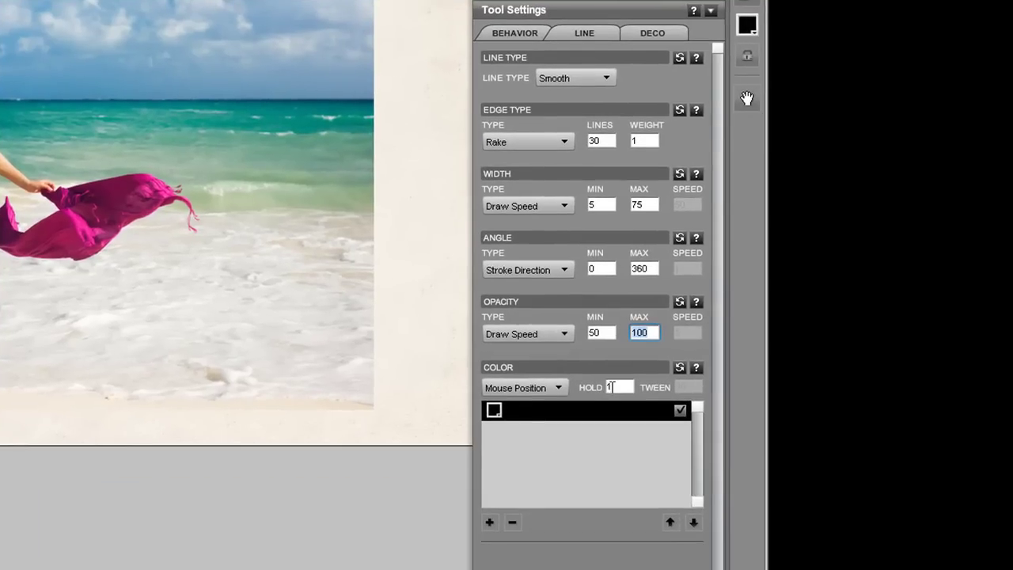
{"action": "left_click", "coordinate": [623, 386]}
{"action": "type", "text": "0"}
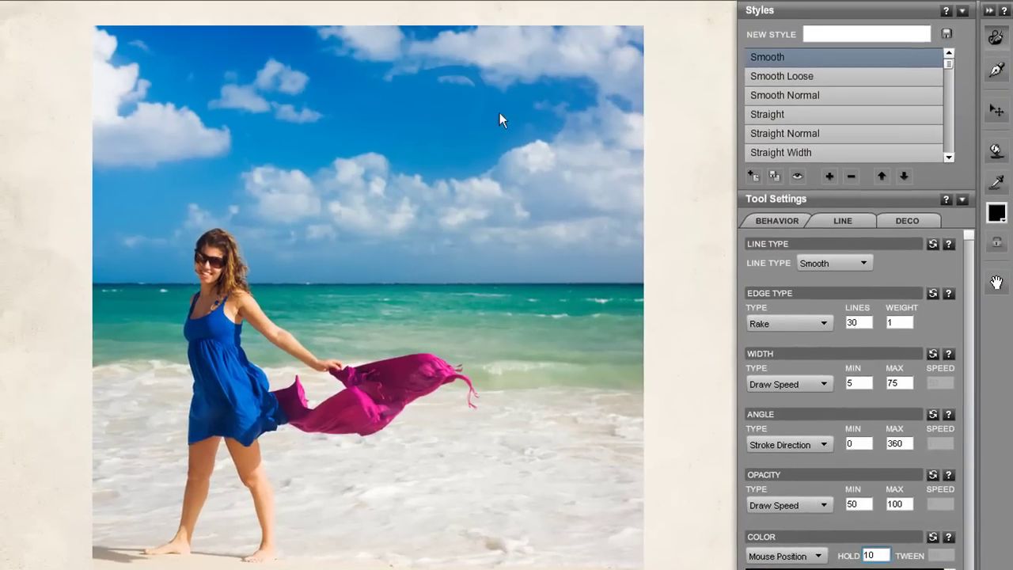
{"action": "left_click_drag", "start_coordinate": [568, 85], "coordinate": [434, 265]}
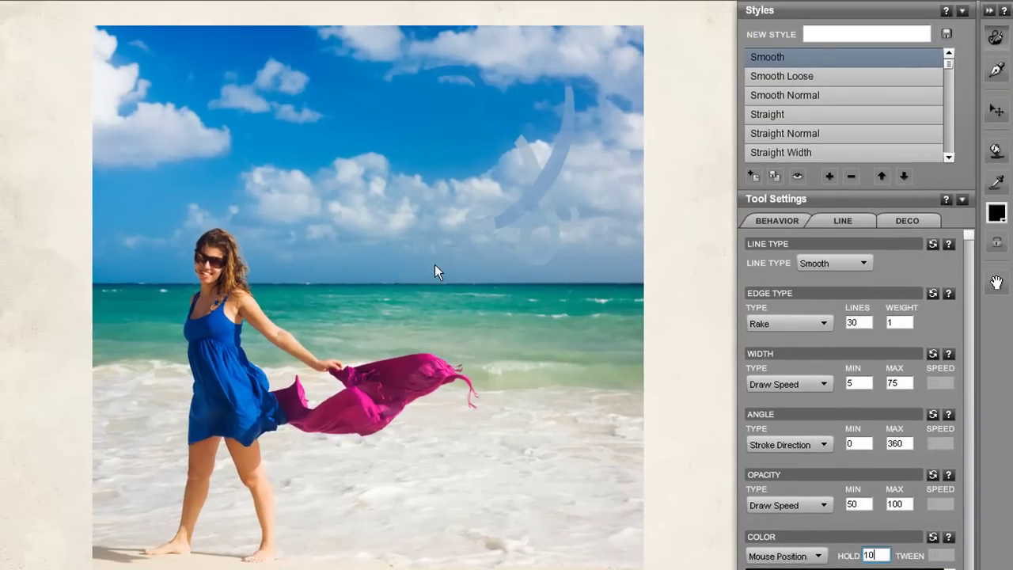
{"action": "key", "text": "ctrl+z"}
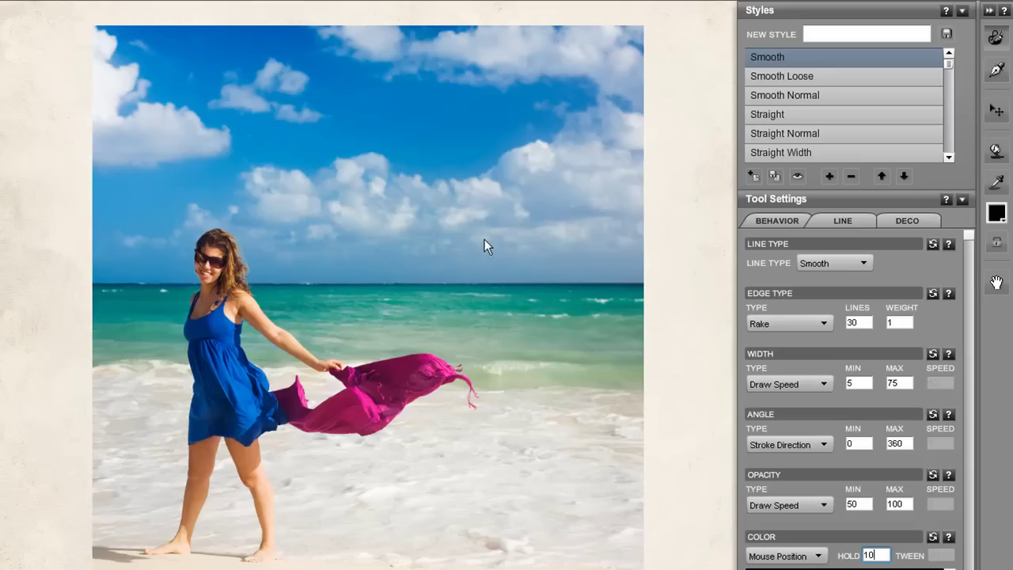
Set the Live behavior's velocity to 63 and friction to 12, and paint circular swirls over the sky on the photo's right side
{"action": "left_click", "coordinate": [777, 222]}
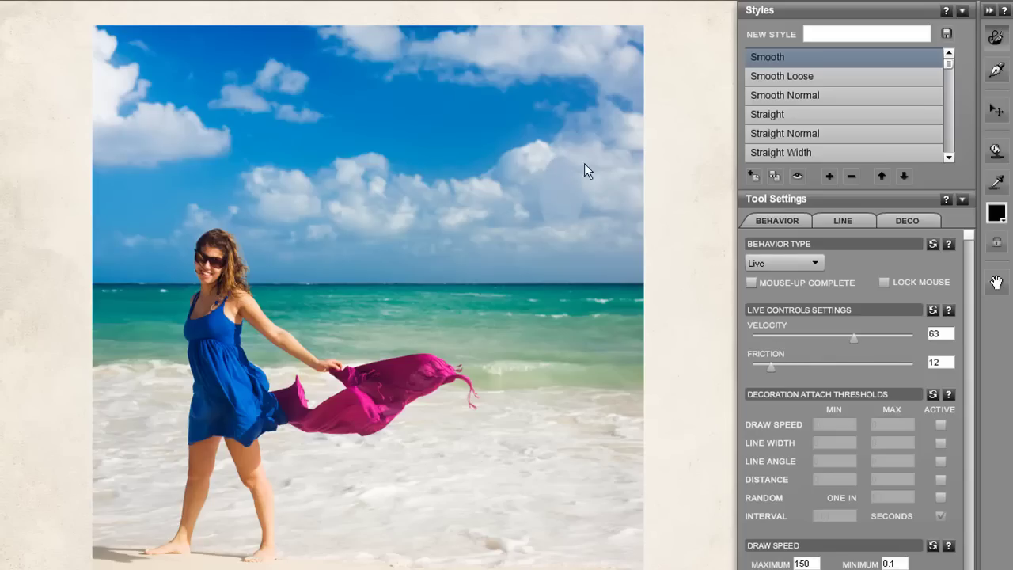
{"action": "left_click_drag", "start_coordinate": [563, 47], "coordinate": [570, 48]}
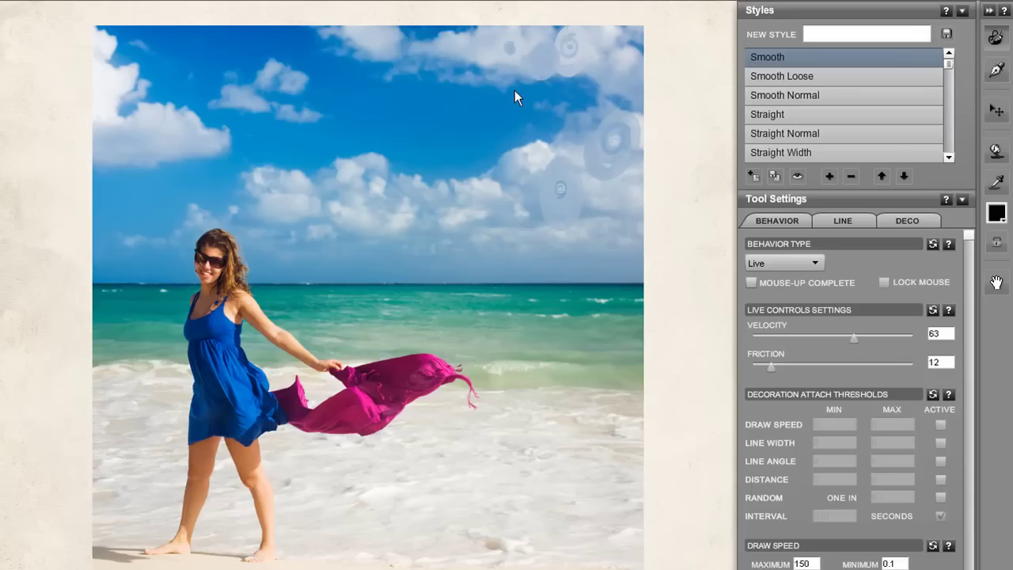
{"action": "mouse_move", "coordinate": [514, 90]}
{"action": "left_mouse_down"}
{"action": "mouse_move", "coordinate": [449, 177]}
{"action": "mouse_move", "coordinate": [449, 160]}
{"action": "mouse_move", "coordinate": [455, 167]}
{"action": "mouse_move", "coordinate": [422, 176]}
{"action": "mouse_move", "coordinate": [435, 211]}
{"action": "mouse_move", "coordinate": [444, 200]}
{"action": "mouse_move", "coordinate": [499, 235]}
{"action": "mouse_move", "coordinate": [504, 109]}
{"action": "left_mouse_up"}
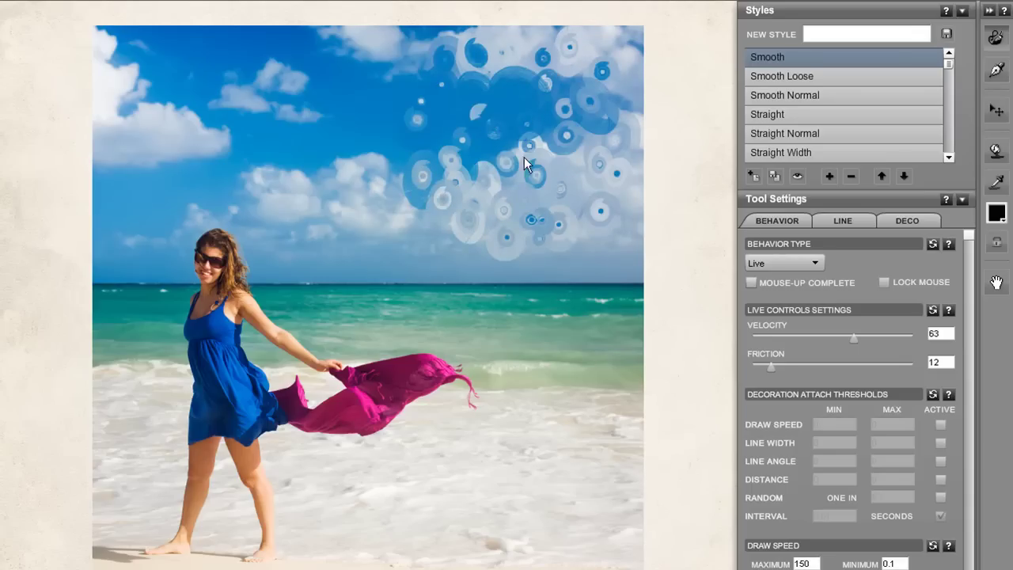
{"action": "mouse_move", "coordinate": [524, 156]}
{"action": "left_mouse_down"}
{"action": "mouse_move", "coordinate": [529, 142]}
{"action": "mouse_move", "coordinate": [554, 200]}
{"action": "left_mouse_up"}
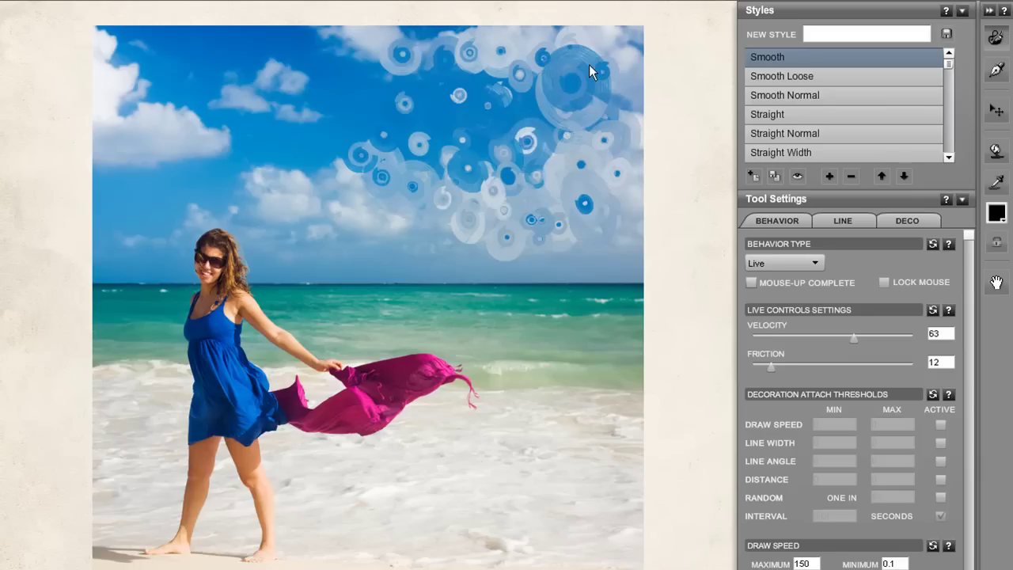
{"action": "left_click_drag", "start_coordinate": [588, 64], "coordinate": [429, 114]}
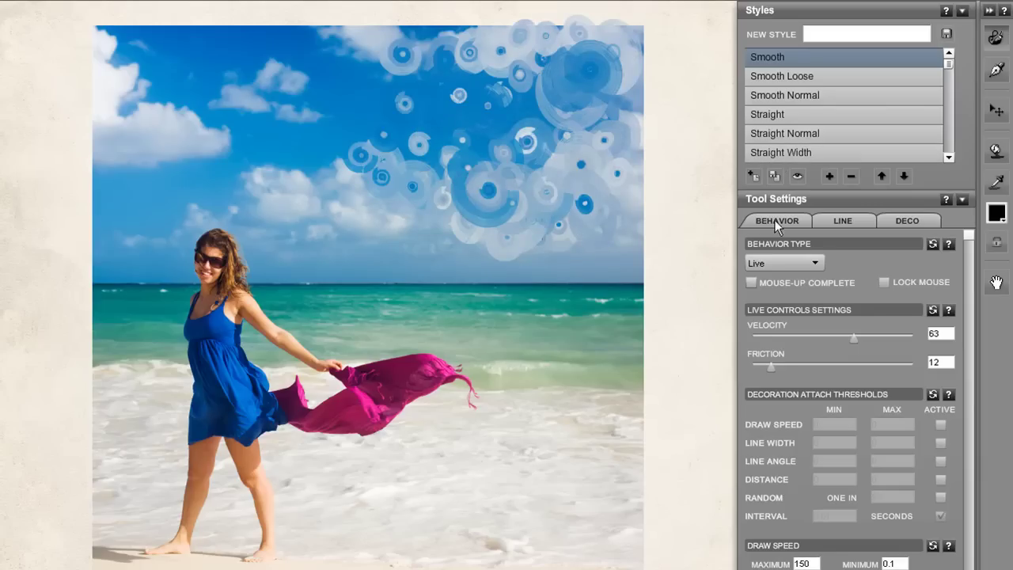
Switch the behavior type to Dynamic and load Spiral-Small-BrushControl.swf as the brush behavior
{"action": "left_click", "coordinate": [774, 262]}
{"action": "left_click", "coordinate": [771, 311]}
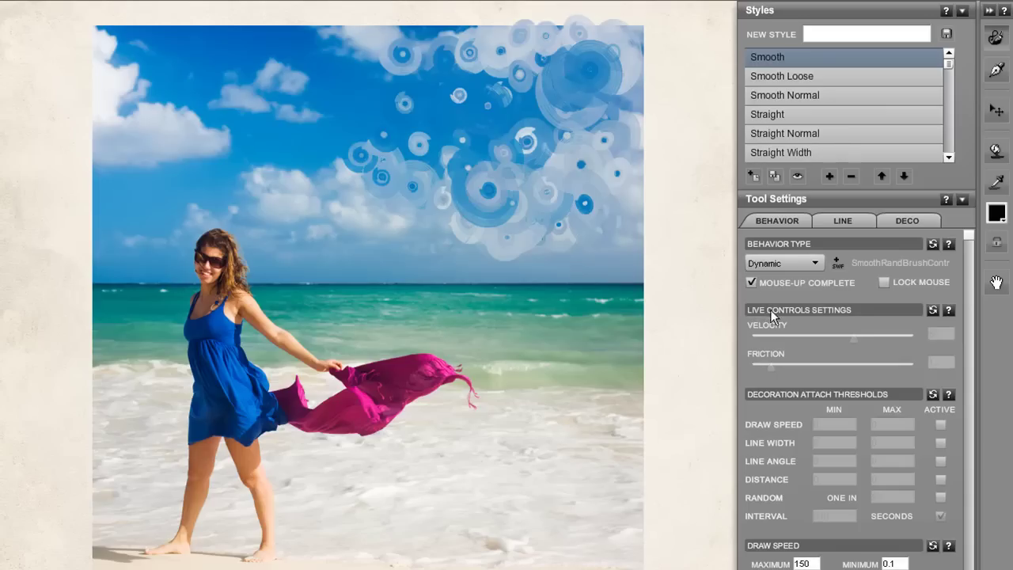
{"action": "left_click", "coordinate": [837, 264]}
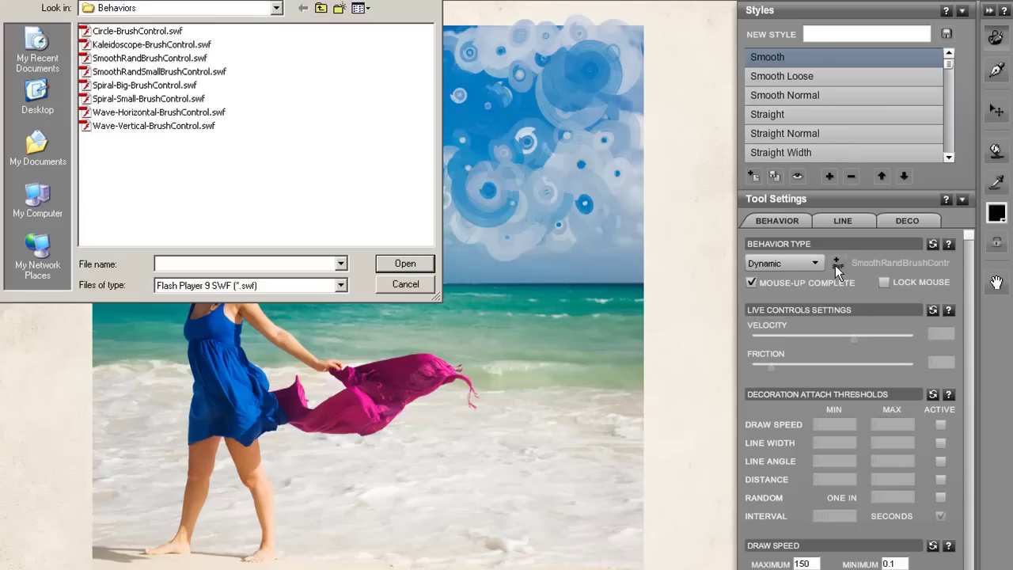
{"action": "left_click", "coordinate": [110, 99]}
{"action": "double_click", "coordinate": [110, 100]}
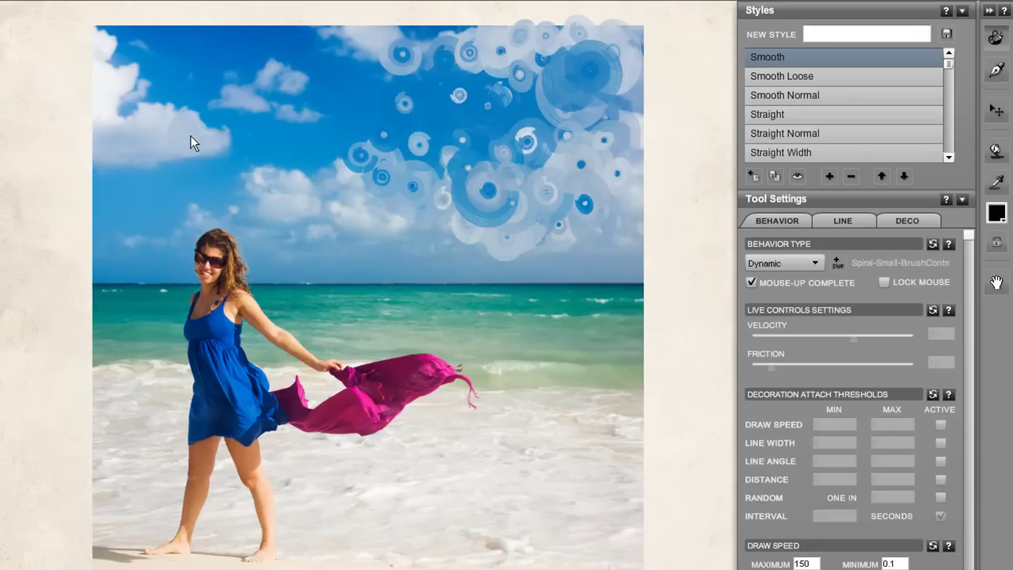
Paint small spirals over the rest of the sky, the pink scarf and the blue dress
{"action": "mouse_move", "coordinate": [142, 117]}
{"action": "left_mouse_down"}
{"action": "mouse_move", "coordinate": [218, 164]}
{"action": "mouse_move", "coordinate": [333, 194]}
{"action": "mouse_move", "coordinate": [304, 207]}
{"action": "left_mouse_up"}
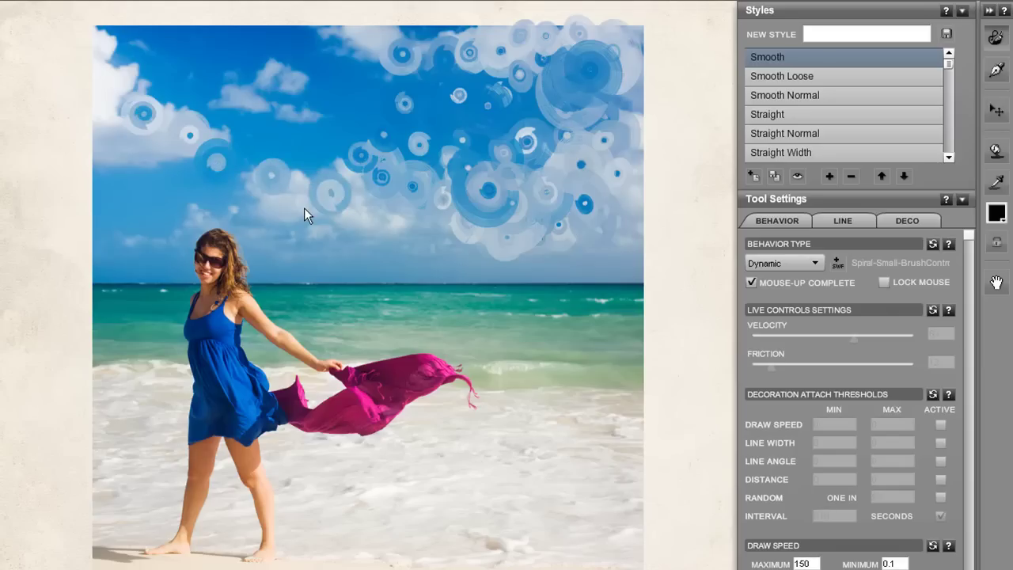
{"action": "left_click", "coordinate": [256, 95]}
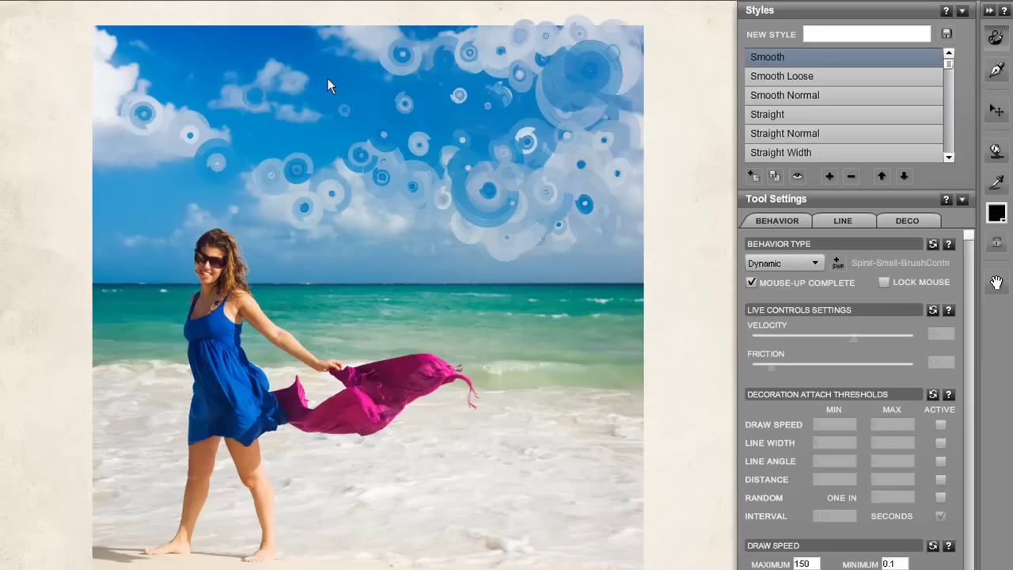
{"action": "left_click", "coordinate": [118, 70]}
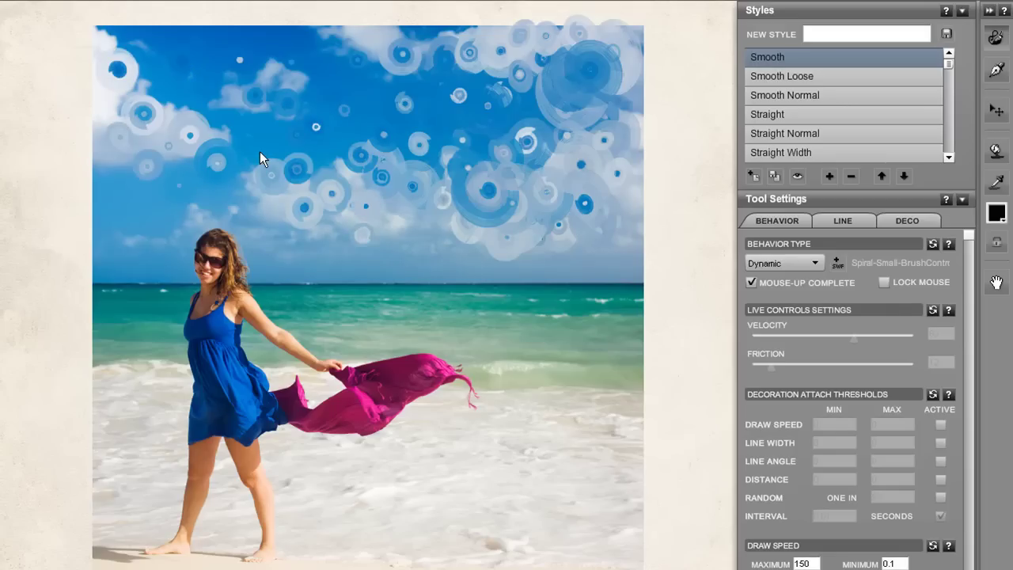
{"action": "left_click", "coordinate": [169, 90]}
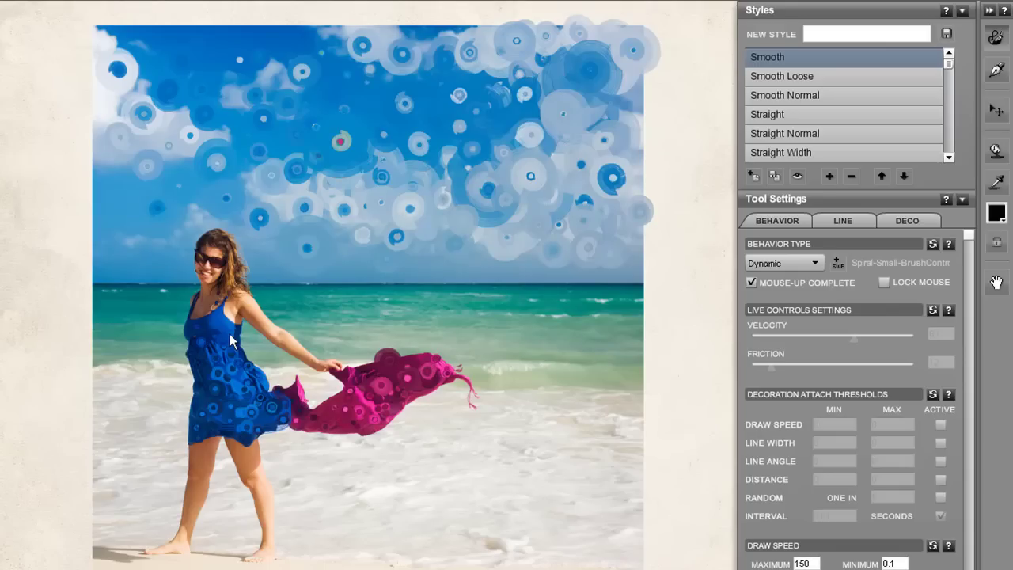
{"action": "left_click", "coordinate": [228, 325]}
{"action": "left_click", "coordinate": [213, 341]}
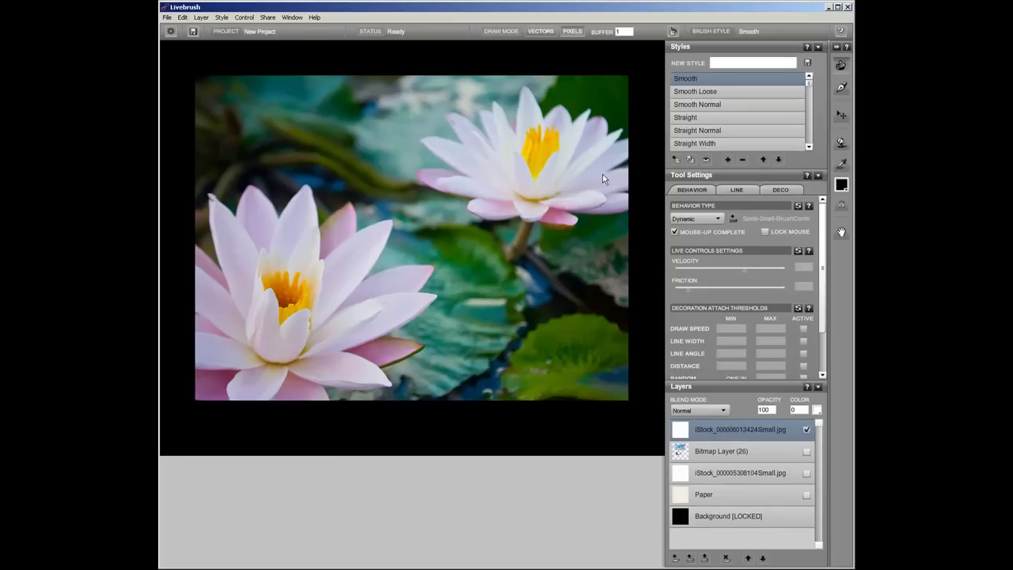
Select the Effect Smoke Smooth (on black) style and enter "Smoke 2" as the name for a new style
{"action": "scroll", "coordinate": [807, 86], "scroll_direction": "down", "scroll_amount": 10}
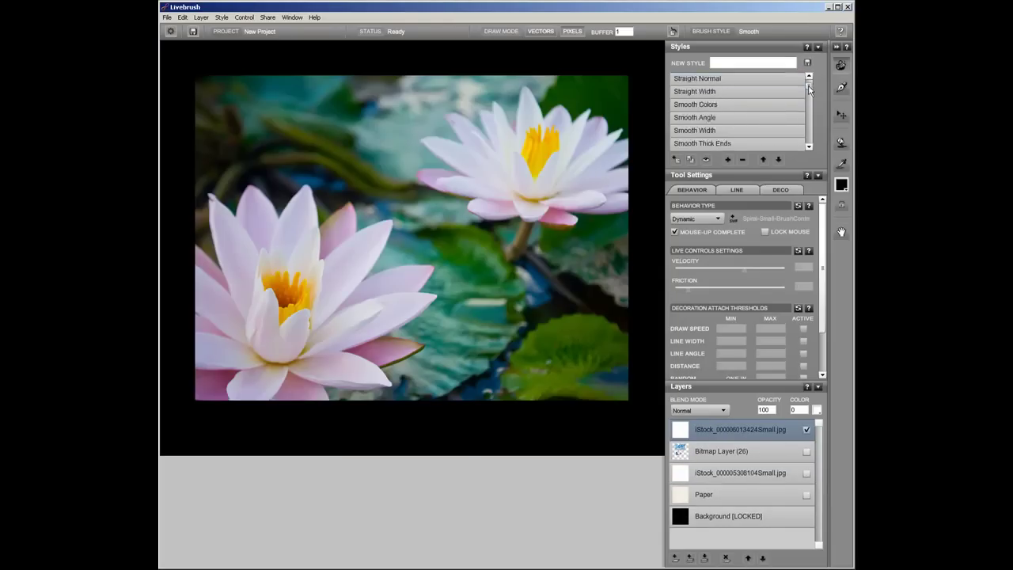
{"action": "left_click", "coordinate": [692, 123]}
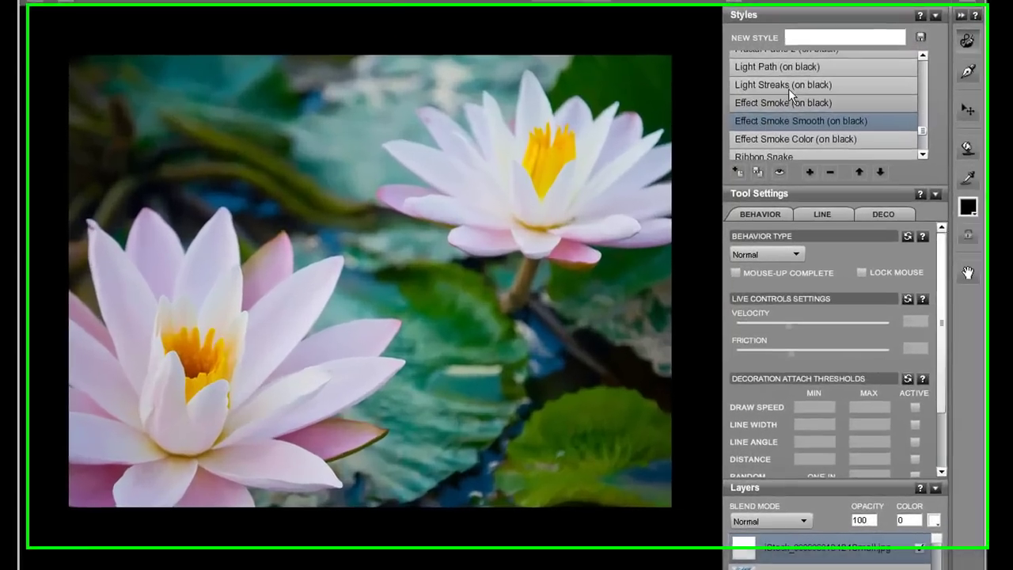
{"action": "left_click", "coordinate": [722, 61]}
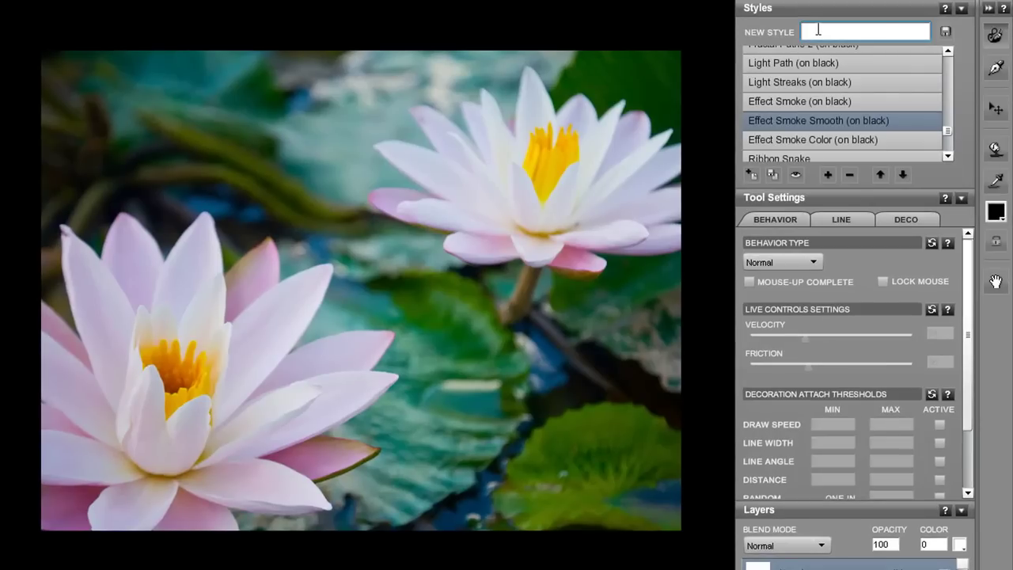
{"action": "type", "text": "Smoke 2"}
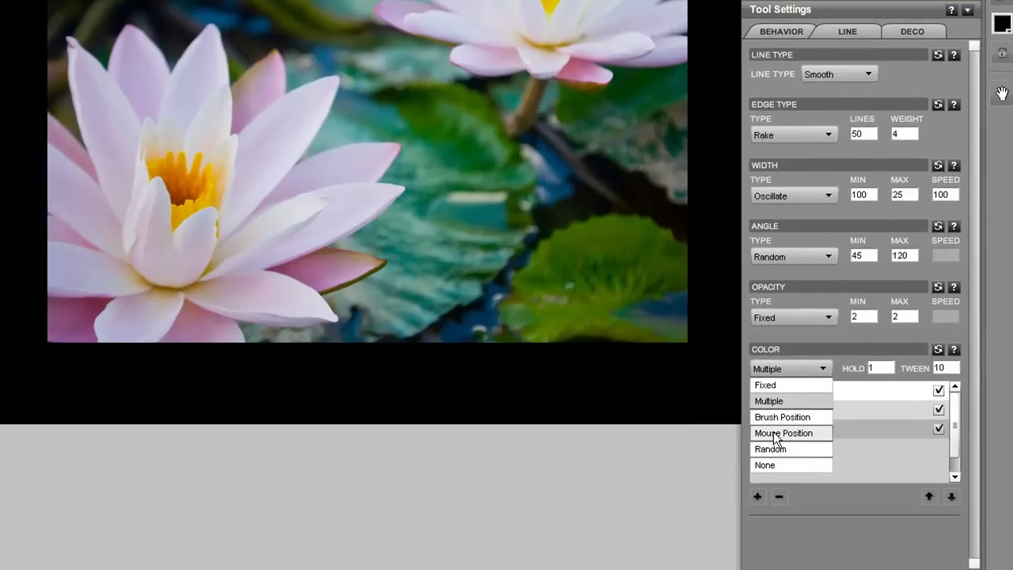
Set the line color to Mouse Position and the opacity to Oscillate between 25 and 50, trying it with one stroke on the flower
{"action": "left_click", "coordinate": [774, 433]}
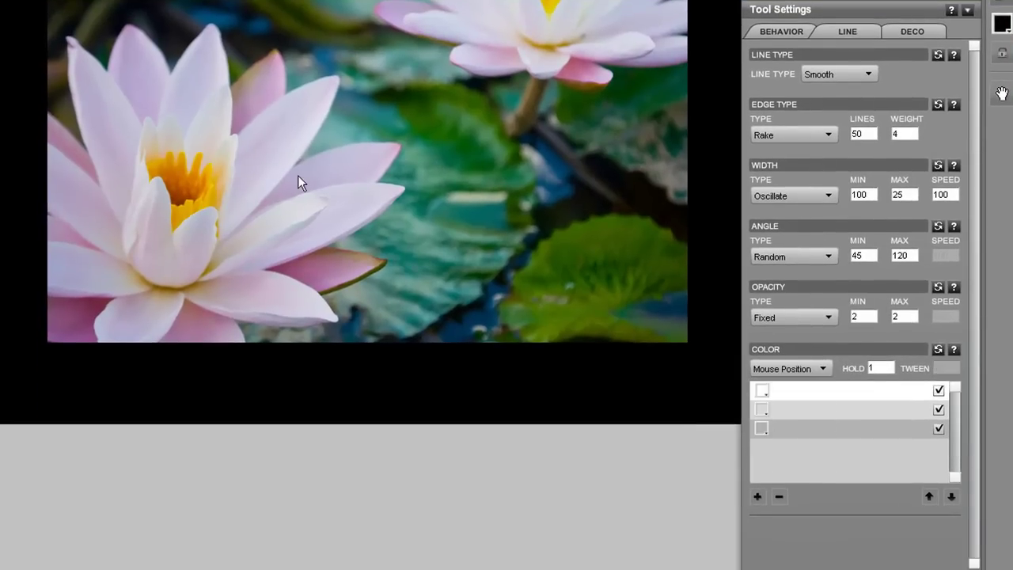
{"action": "left_click", "coordinate": [863, 316]}
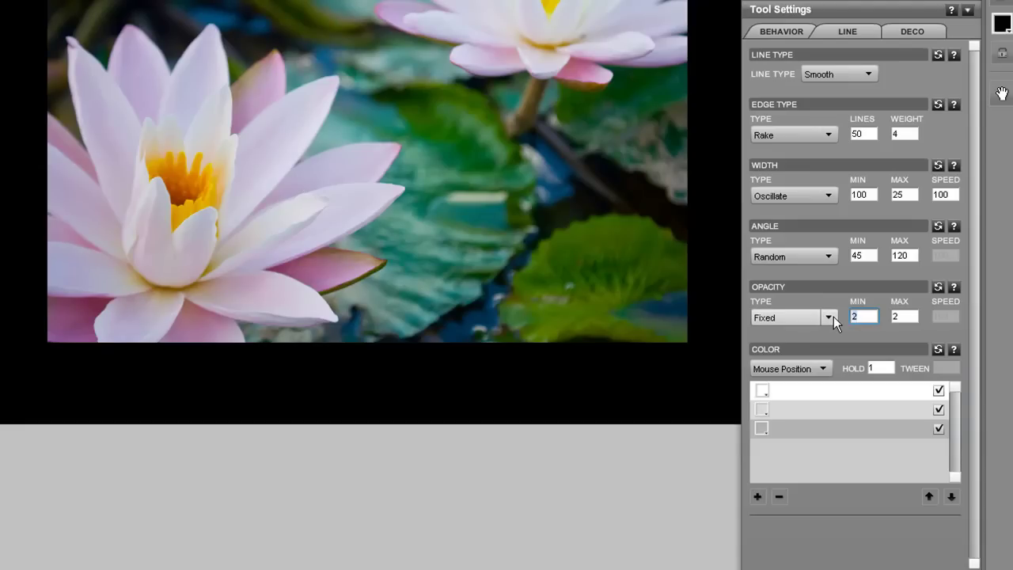
{"action": "type", "text": "5"}
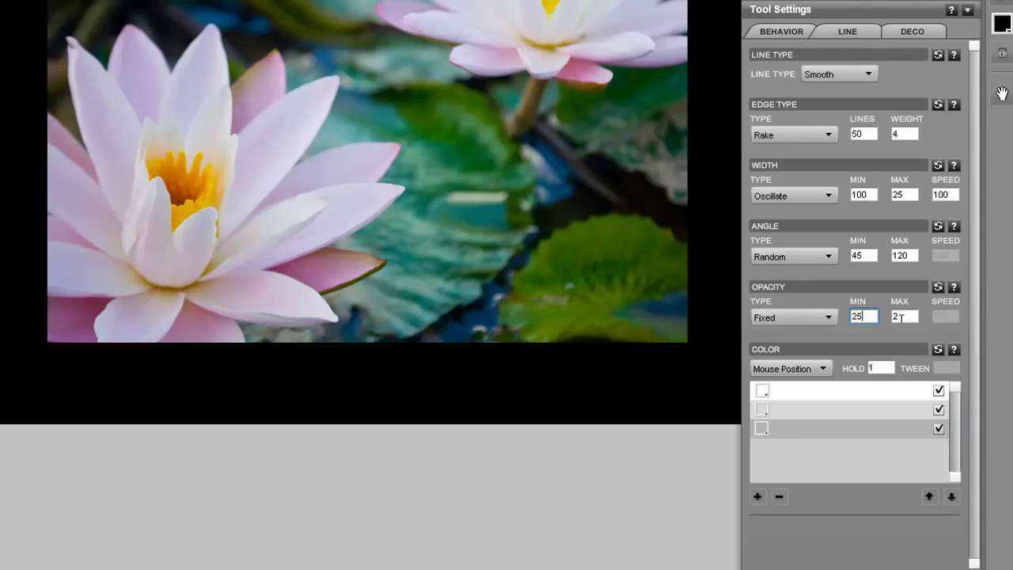
{"action": "key", "text": "Tab"}
{"action": "type", "text": "2"}
{"action": "key", "text": "BackSpace"}
{"action": "type", "text": "50"}
{"action": "left_click", "coordinate": [798, 316]}
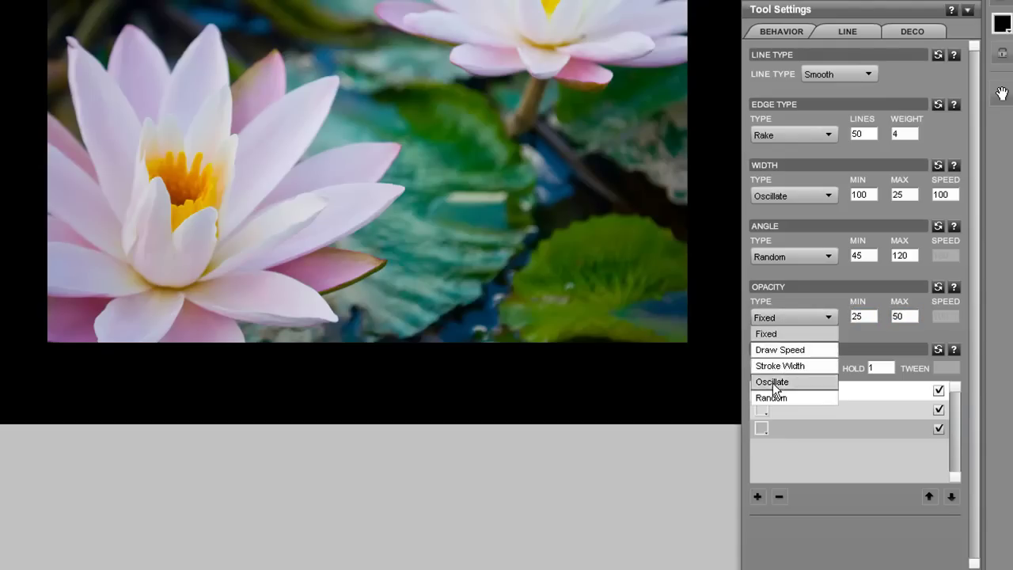
{"action": "left_click", "coordinate": [773, 382]}
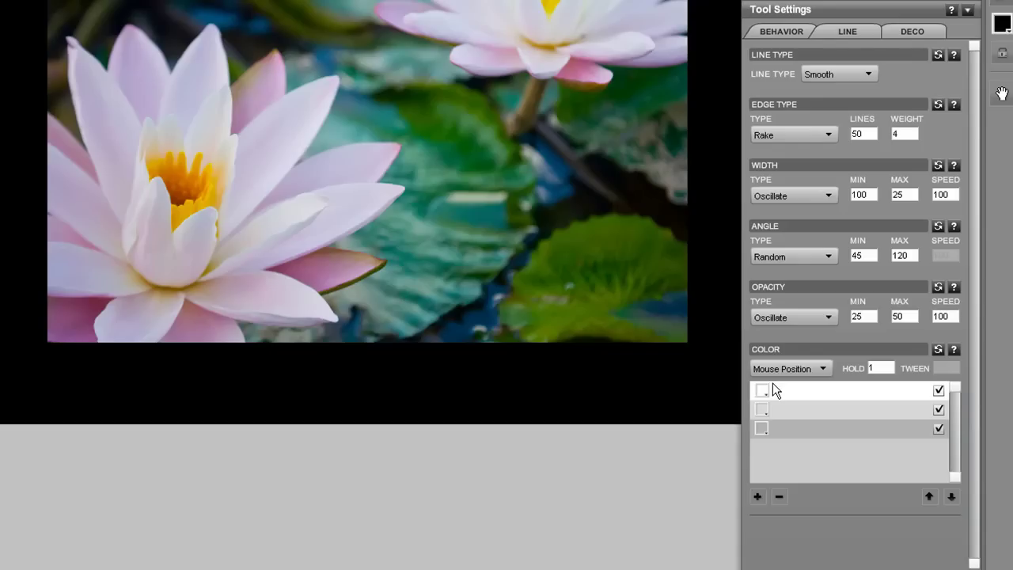
{"action": "mouse_move", "coordinate": [229, 143]}
{"action": "left_mouse_down"}
{"action": "mouse_move", "coordinate": [280, 174]}
{"action": "mouse_move", "coordinate": [367, 169]}
{"action": "left_mouse_up"}
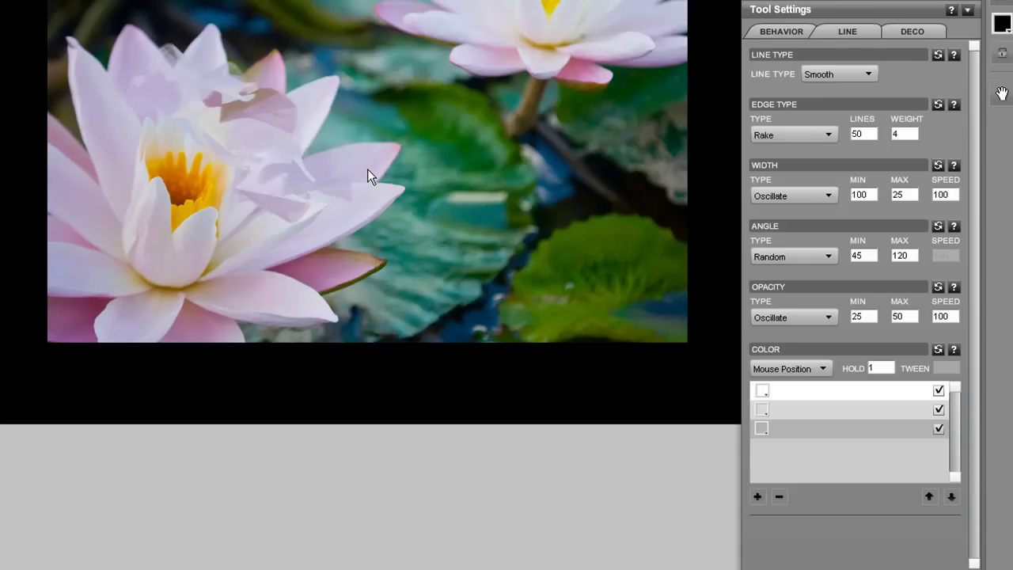
{"action": "key", "text": "ctrl+z"}
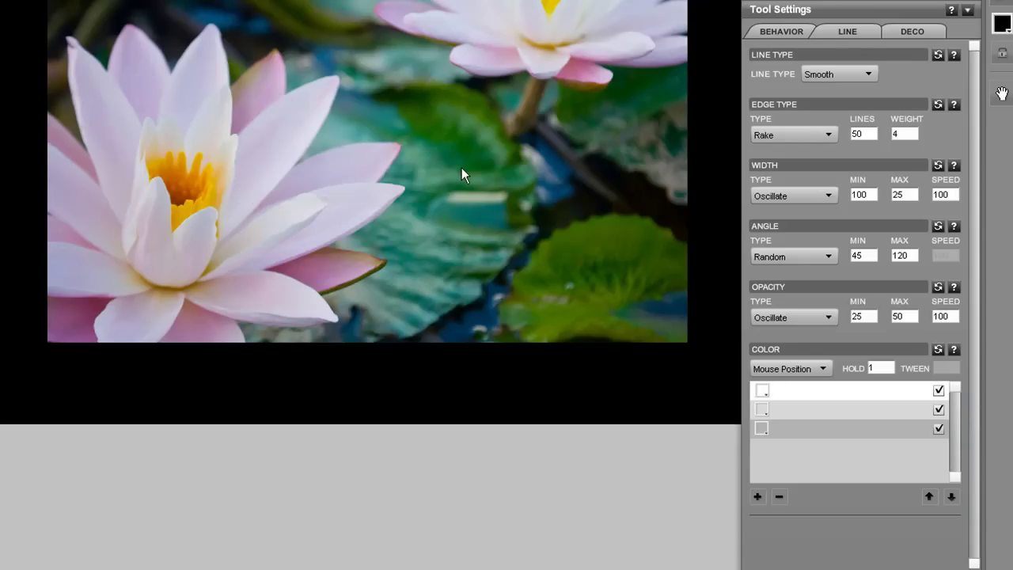
Set the line's angle type to Stroke Direction and its color hold to 10
{"action": "left_click", "coordinate": [785, 260]}
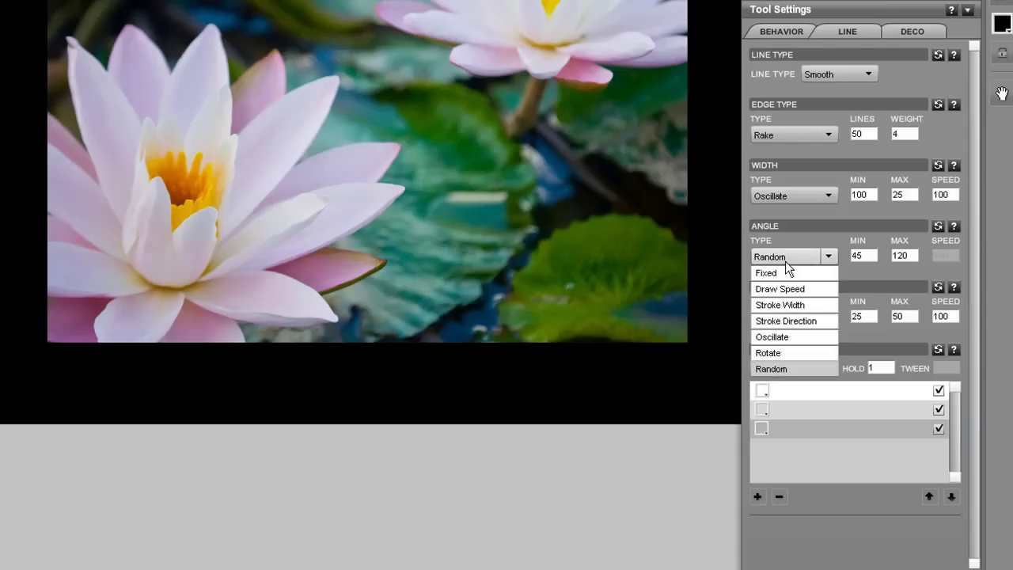
{"action": "left_click", "coordinate": [778, 320]}
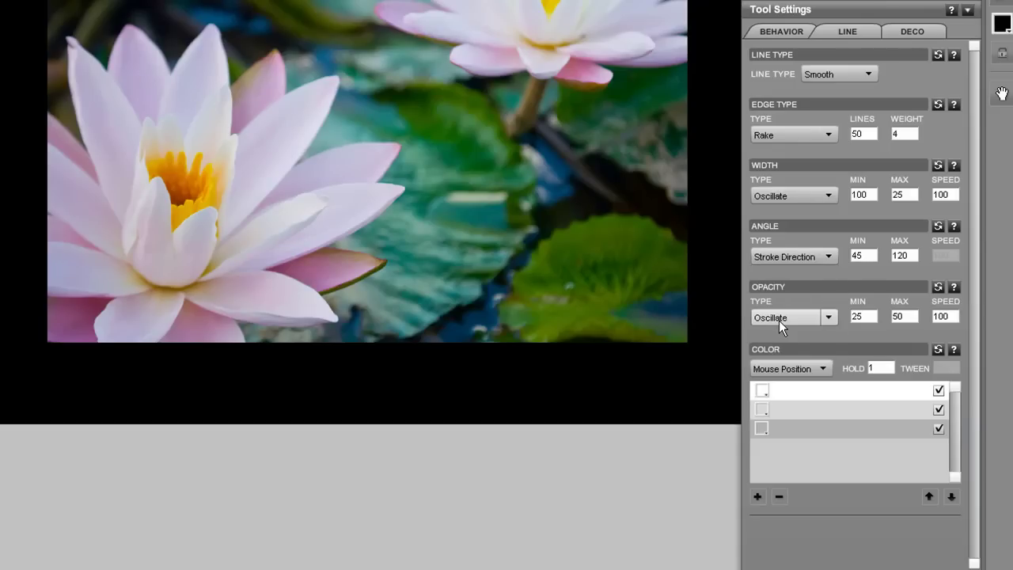
{"action": "double_click", "coordinate": [861, 255]}
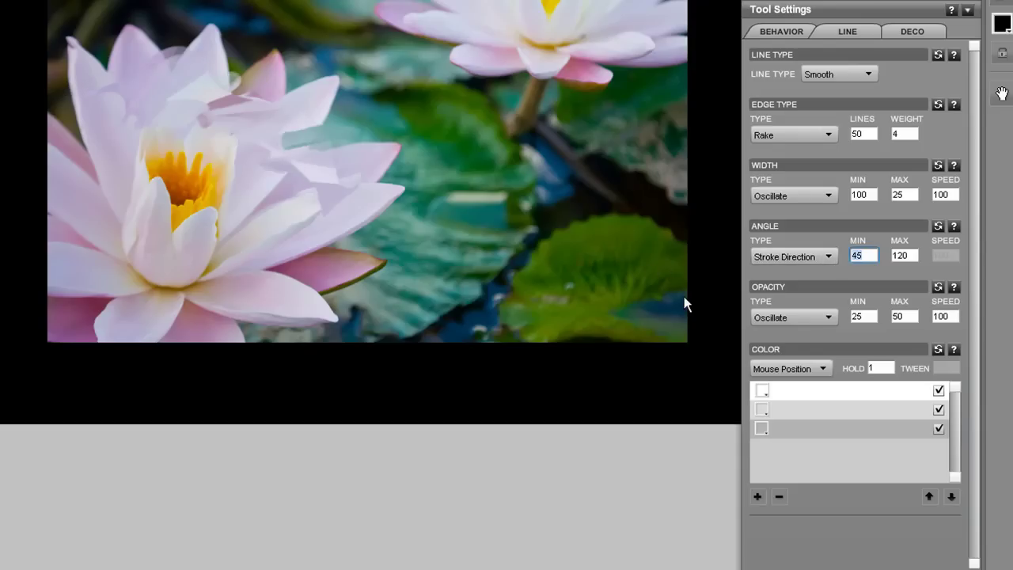
{"action": "left_click", "coordinate": [877, 367]}
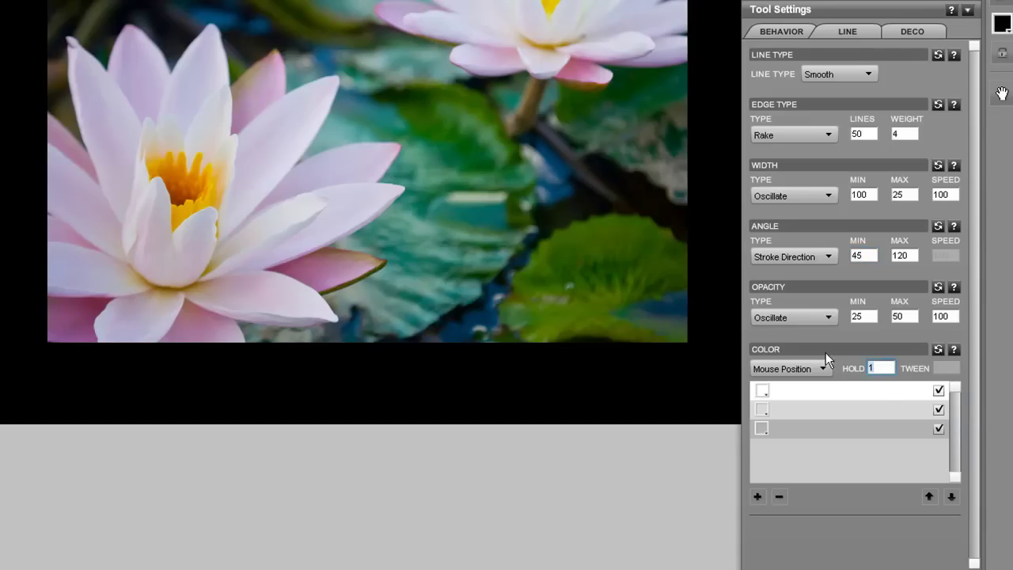
{"action": "type", "text": "10"}
Paint smoke strokes over both lotus flowers, the green lily pads and the background along the photo's upper part
{"action": "mouse_move", "coordinate": [189, 104]}
{"action": "left_mouse_down"}
{"action": "mouse_move", "coordinate": [211, 120]}
{"action": "mouse_move", "coordinate": [289, 141]}
{"action": "mouse_move", "coordinate": [221, 109]}
{"action": "mouse_move", "coordinate": [153, 102]}
{"action": "mouse_move", "coordinate": [267, 138]}
{"action": "mouse_move", "coordinate": [273, 165]}
{"action": "mouse_move", "coordinate": [316, 187]}
{"action": "mouse_move", "coordinate": [285, 190]}
{"action": "mouse_move", "coordinate": [342, 193]}
{"action": "mouse_move", "coordinate": [278, 232]}
{"action": "mouse_move", "coordinate": [309, 221]}
{"action": "mouse_move", "coordinate": [279, 217]}
{"action": "mouse_move", "coordinate": [250, 248]}
{"action": "mouse_move", "coordinate": [156, 268]}
{"action": "mouse_move", "coordinate": [201, 273]}
{"action": "mouse_move", "coordinate": [114, 246]}
{"action": "left_mouse_up"}
{"action": "mouse_move", "coordinate": [259, 214]}
{"action": "left_mouse_down"}
{"action": "mouse_move", "coordinate": [277, 152]}
{"action": "mouse_move", "coordinate": [305, 149]}
{"action": "mouse_move", "coordinate": [216, 116]}
{"action": "mouse_move", "coordinate": [113, 111]}
{"action": "mouse_move", "coordinate": [146, 101]}
{"action": "mouse_move", "coordinate": [260, 119]}
{"action": "mouse_move", "coordinate": [134, 101]}
{"action": "mouse_move", "coordinate": [202, 66]}
{"action": "mouse_move", "coordinate": [217, 41]}
{"action": "left_mouse_up"}
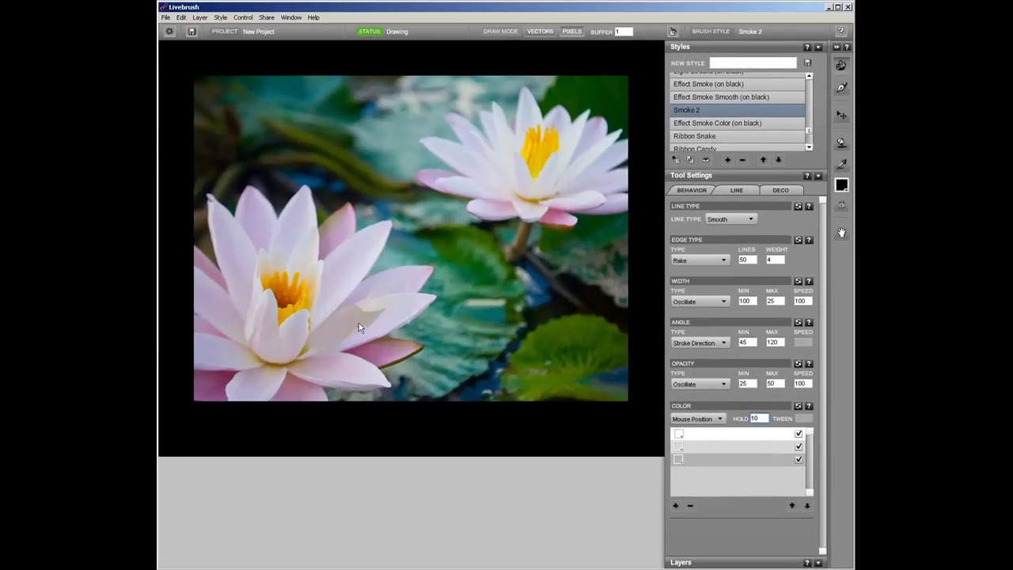
{"action": "mouse_move", "coordinate": [359, 323]}
{"action": "left_mouse_down"}
{"action": "mouse_move", "coordinate": [366, 236]}
{"action": "mouse_move", "coordinate": [322, 294]}
{"action": "mouse_move", "coordinate": [343, 261]}
{"action": "mouse_move", "coordinate": [333, 249]}
{"action": "mouse_move", "coordinate": [315, 259]}
{"action": "mouse_move", "coordinate": [294, 207]}
{"action": "mouse_move", "coordinate": [285, 246]}
{"action": "mouse_move", "coordinate": [292, 198]}
{"action": "mouse_move", "coordinate": [265, 195]}
{"action": "mouse_move", "coordinate": [243, 302]}
{"action": "mouse_move", "coordinate": [203, 284]}
{"action": "mouse_move", "coordinate": [211, 328]}
{"action": "mouse_move", "coordinate": [200, 357]}
{"action": "mouse_move", "coordinate": [289, 373]}
{"action": "mouse_move", "coordinate": [352, 365]}
{"action": "mouse_move", "coordinate": [305, 374]}
{"action": "mouse_move", "coordinate": [404, 308]}
{"action": "mouse_move", "coordinate": [341, 333]}
{"action": "left_mouse_up"}
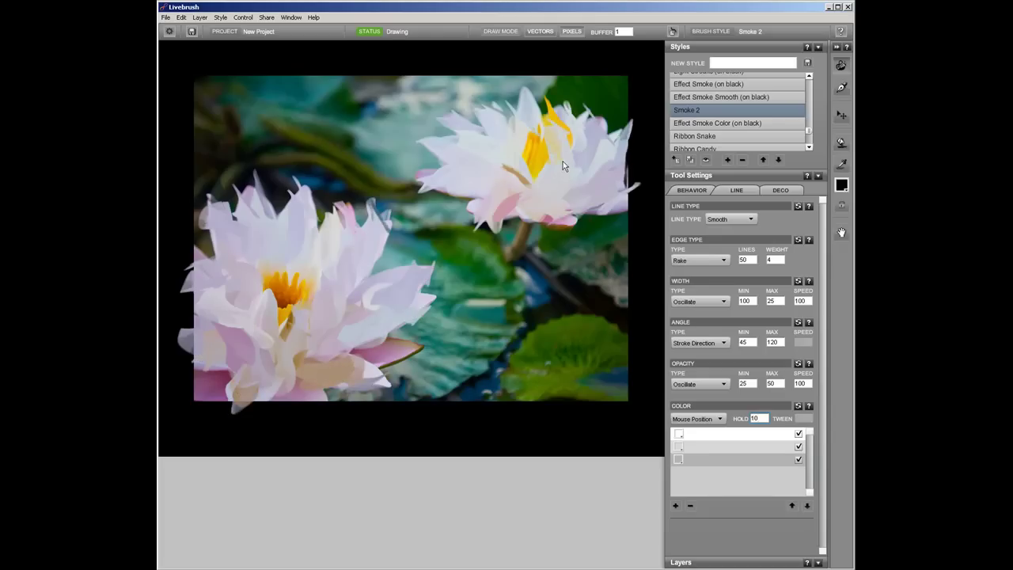
{"action": "mouse_move", "coordinate": [563, 165]}
{"action": "left_mouse_down"}
{"action": "mouse_move", "coordinate": [542, 106]}
{"action": "mouse_move", "coordinate": [560, 113]}
{"action": "left_mouse_up"}
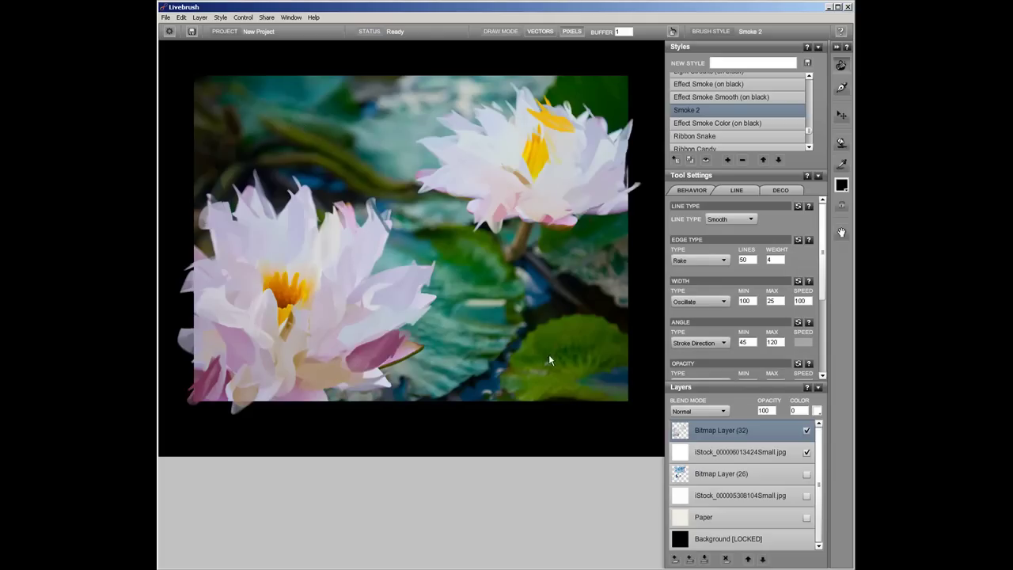
{"action": "left_click_drag", "start_coordinate": [549, 356], "coordinate": [581, 358]}
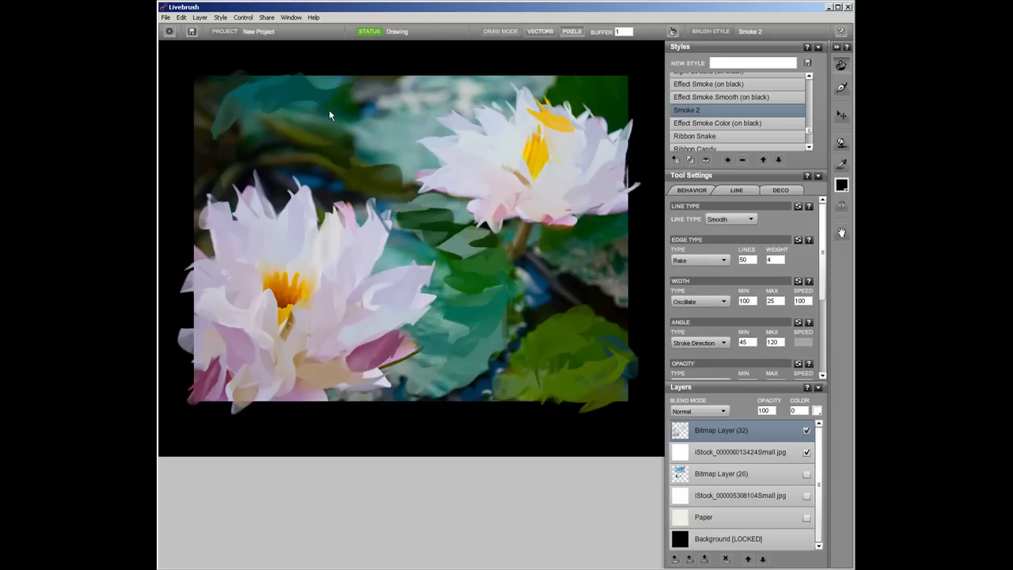
{"action": "mouse_move", "coordinate": [329, 110]}
{"action": "left_mouse_down"}
{"action": "mouse_move", "coordinate": [381, 119]}
{"action": "mouse_move", "coordinate": [291, 90]}
{"action": "mouse_move", "coordinate": [346, 92]}
{"action": "left_mouse_up"}
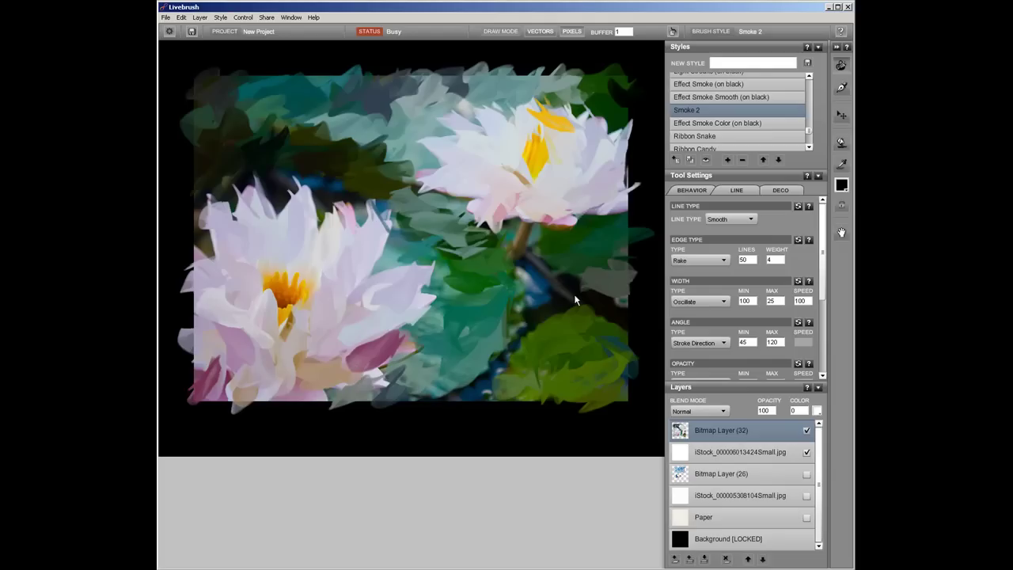